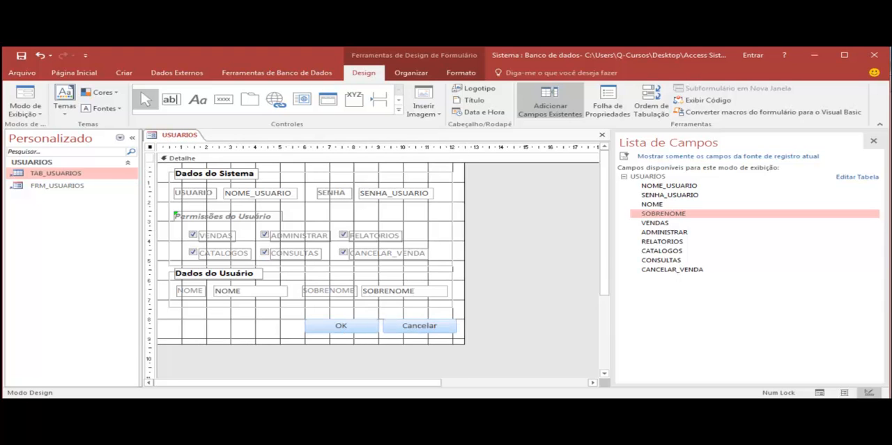
Change the caption of the OK button on the form to "Salvar".
{"action": "left_click", "coordinate": [341, 325]}
{"action": "left_click", "coordinate": [341, 325]}
{"action": "double_click", "coordinate": [341, 326]}
{"action": "key", "text": "BackSpace"}
{"action": "key", "text": "Caps_Lock"}
{"action": "type", "text": "SAL"}
{"action": "key", "text": "BackSpace"}
{"action": "key", "text": "BackSpace"}
{"action": "key", "text": "BackSpace"}
{"action": "key", "text": "Caps_Lock"}
{"action": "type", "text": "Salvar"}
{"action": "key", "text": "Return"}
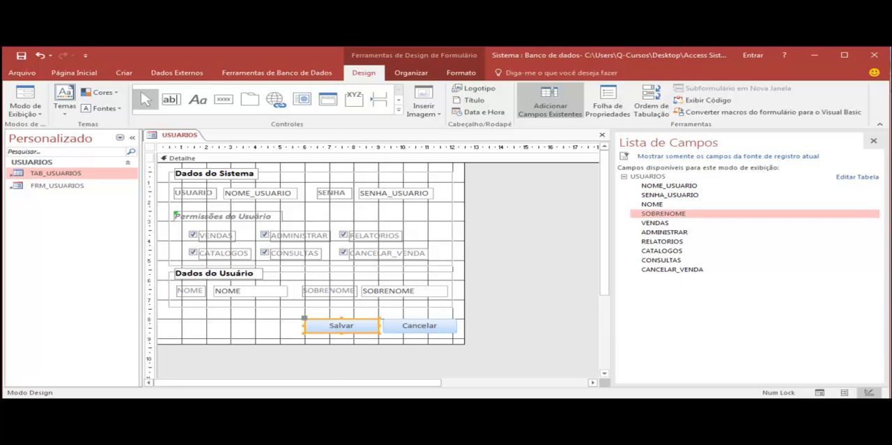
Display the USUARIOS form in Form view to check its two command buttons.
{"action": "left_click", "coordinate": [420, 326]}
{"action": "left_click", "coordinate": [341, 326]}
{"action": "right_click", "coordinate": [180, 134]}
{"action": "left_click", "coordinate": [230, 182]}
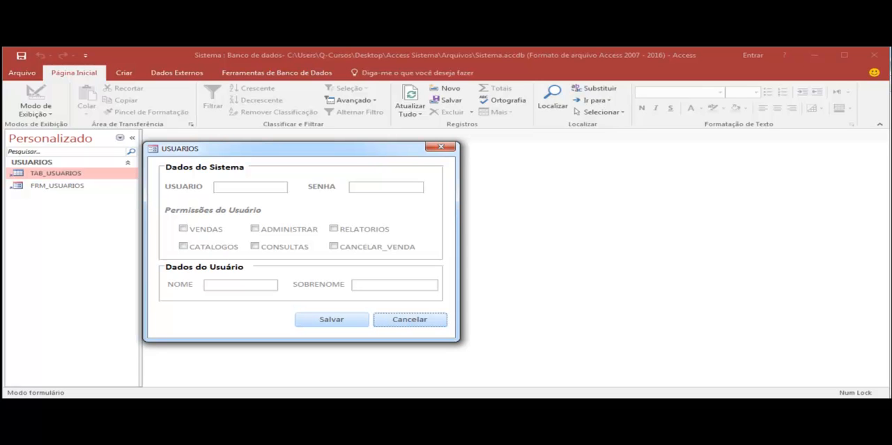
Return to Design view and set Cursor em Foco to Mão em hiperlink for both the Salvar and Cancelar buttons.
{"action": "right_click", "coordinate": [364, 150]}
{"action": "left_click", "coordinate": [391, 219]}
{"action": "left_click_drag", "start_coordinate": [281, 312], "coordinate": [458, 333]}
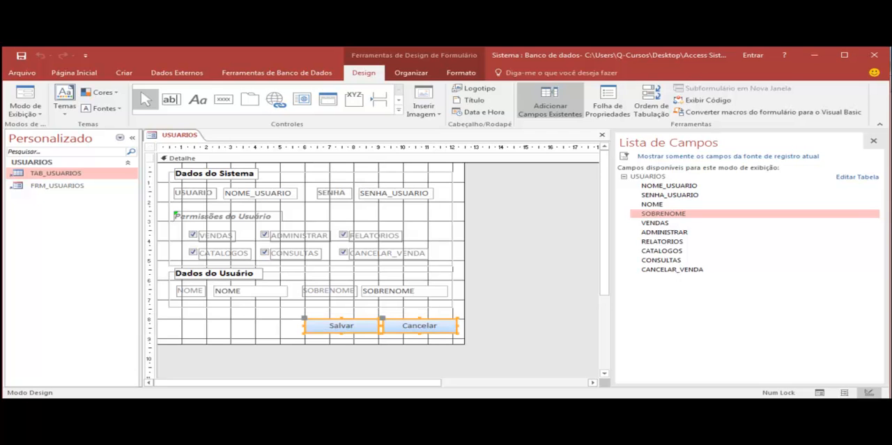
{"action": "left_click", "coordinate": [608, 103]}
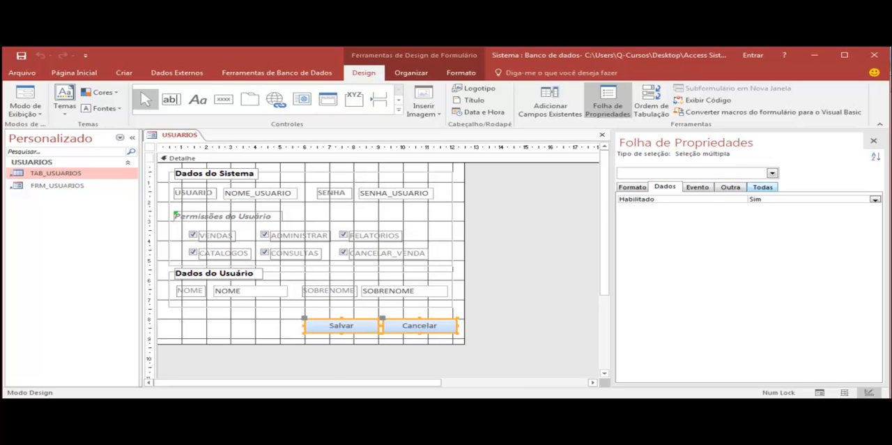
{"action": "left_click", "coordinate": [730, 187]}
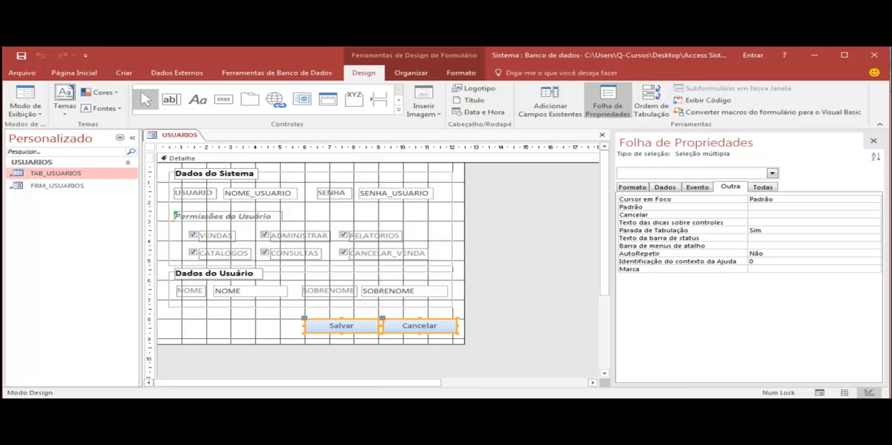
{"action": "left_click", "coordinate": [809, 199]}
{"action": "left_click", "coordinate": [876, 200]}
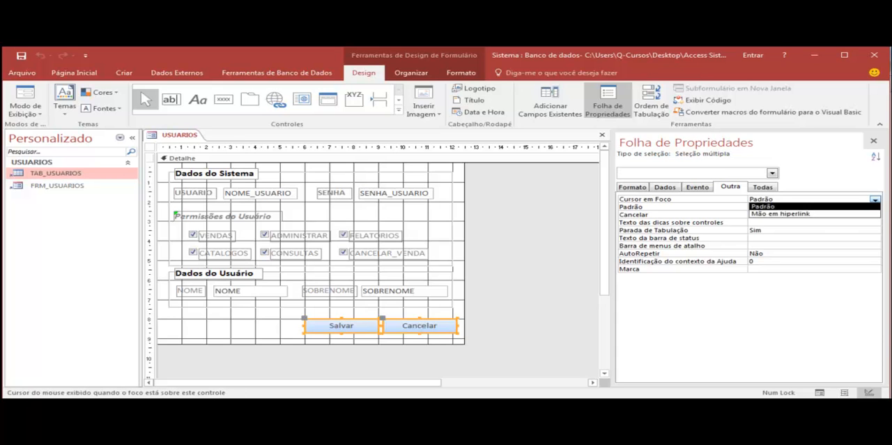
{"action": "left_click", "coordinate": [787, 214]}
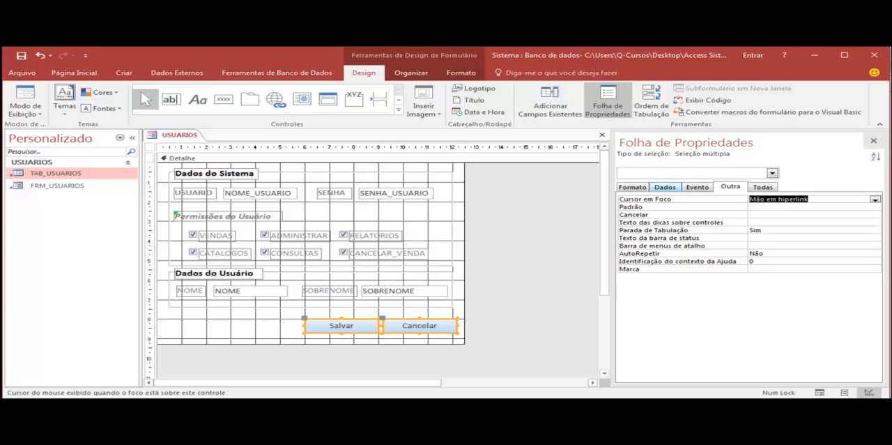
Disable the Salvar and Cancelar buttons through their Habilitado property.
{"action": "left_click", "coordinate": [665, 187]}
{"action": "left_click", "coordinate": [876, 200]}
{"action": "left_click", "coordinate": [836, 214]}
Test the disabled buttons in Form view and return the form to Design view.
{"action": "right_click", "coordinate": [187, 134]}
{"action": "left_click", "coordinate": [237, 180]}
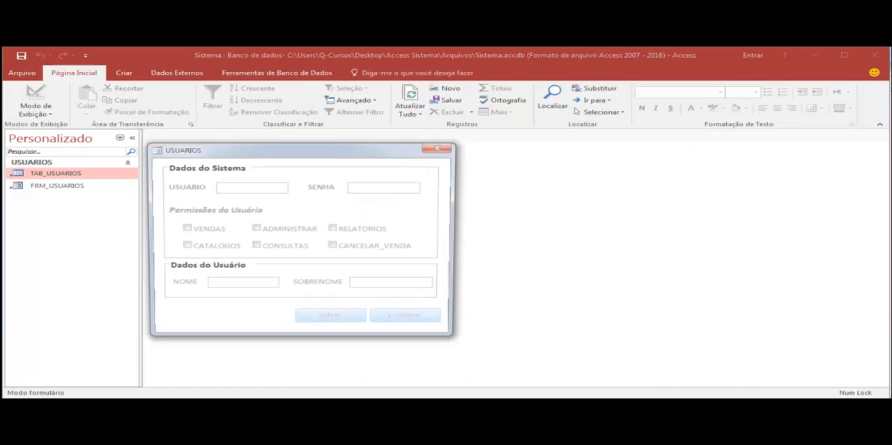
{"action": "left_click", "coordinate": [441, 147]}
{"action": "left_click", "coordinate": [255, 229]}
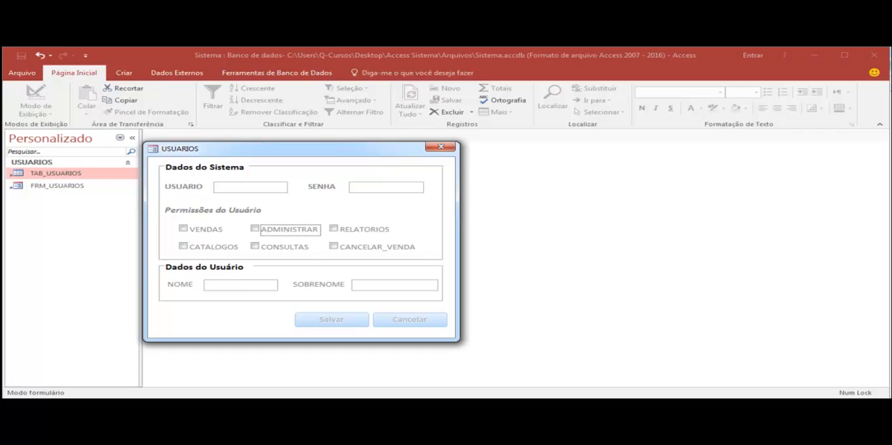
{"action": "right_click", "coordinate": [332, 152]}
{"action": "left_click", "coordinate": [376, 219]}
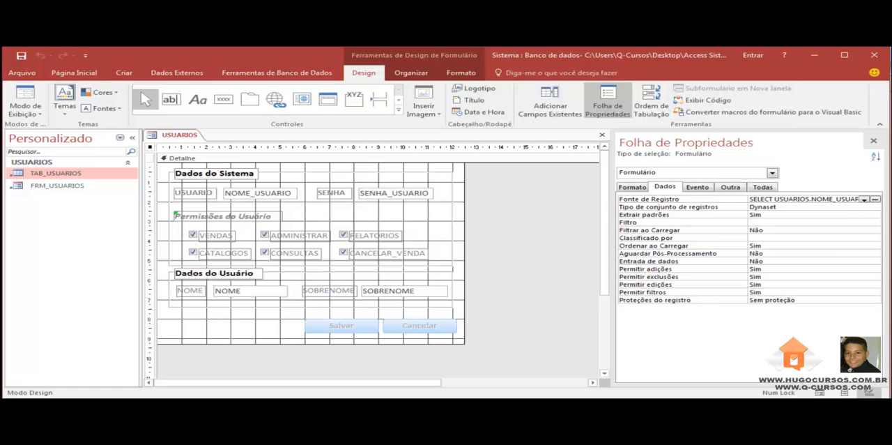
{"action": "left_click", "coordinate": [698, 187]}
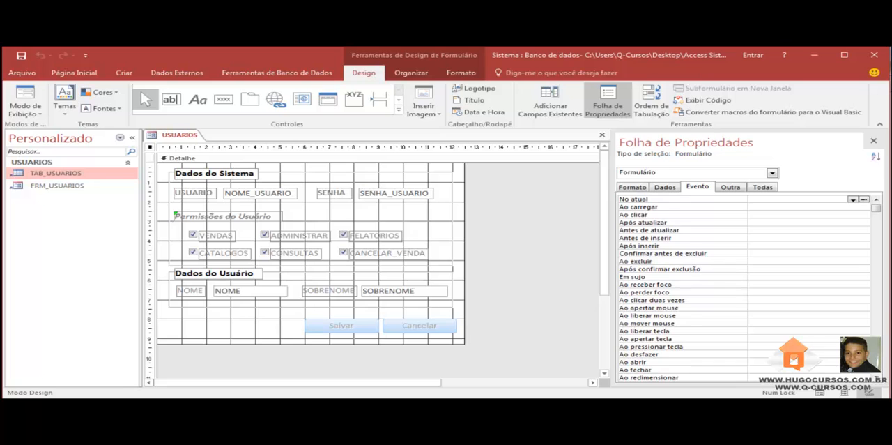
{"action": "left_click", "coordinate": [798, 238]}
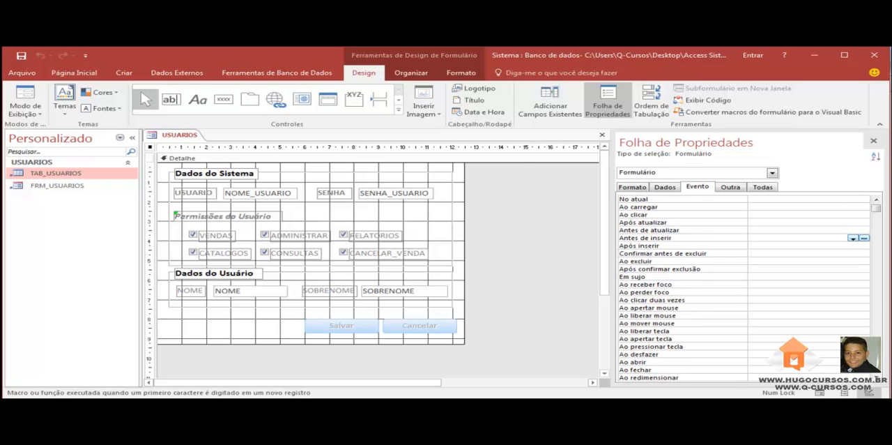
{"action": "left_click", "coordinate": [864, 238]}
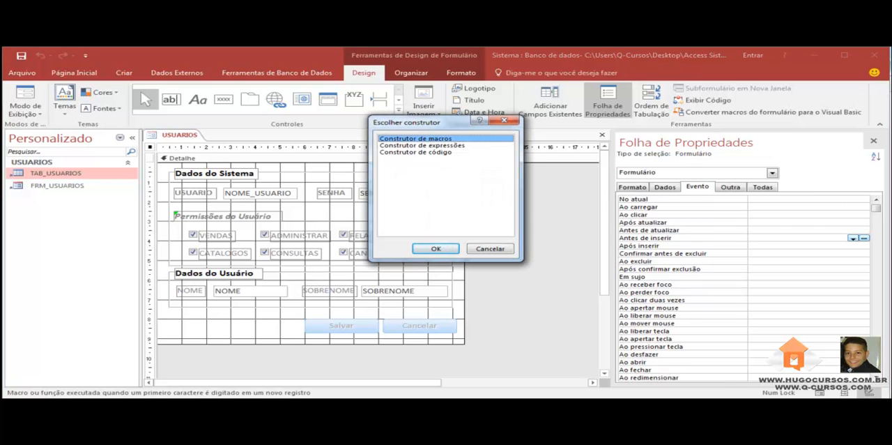
{"action": "left_click", "coordinate": [427, 248]}
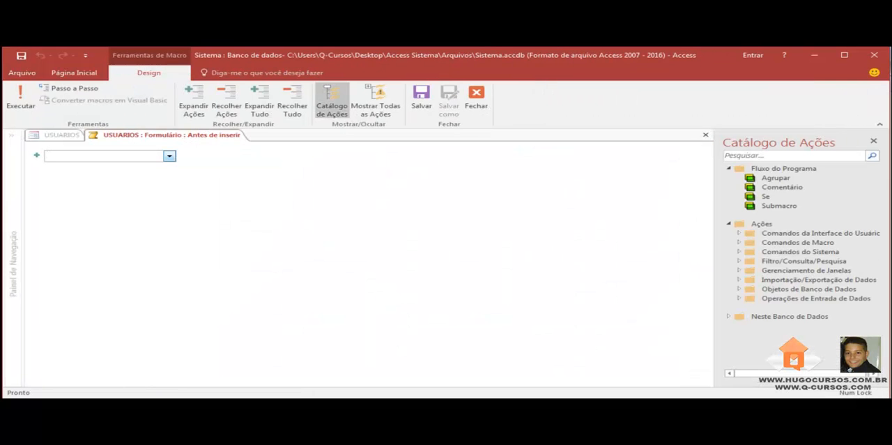
{"action": "left_click", "coordinate": [169, 156]}
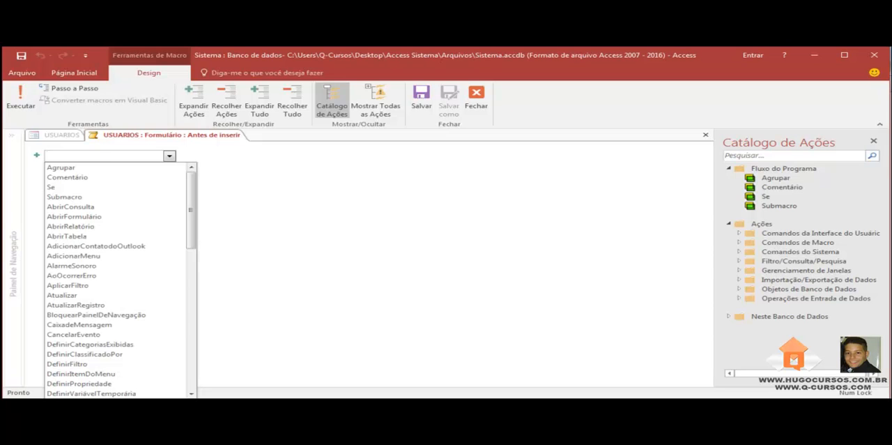
{"action": "scroll", "coordinate": [115, 202], "scroll_direction": "down", "scroll_amount": 2}
{"action": "scroll", "coordinate": [115, 196], "scroll_direction": "down", "scroll_amount": 2}
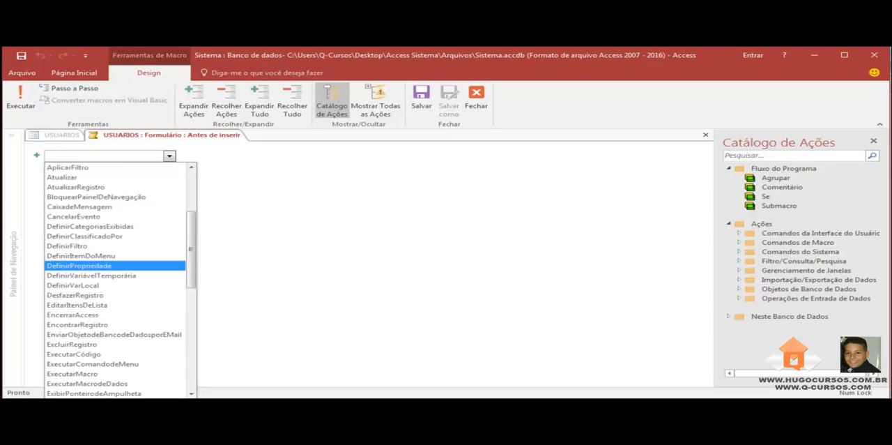
{"action": "key", "text": "Return"}
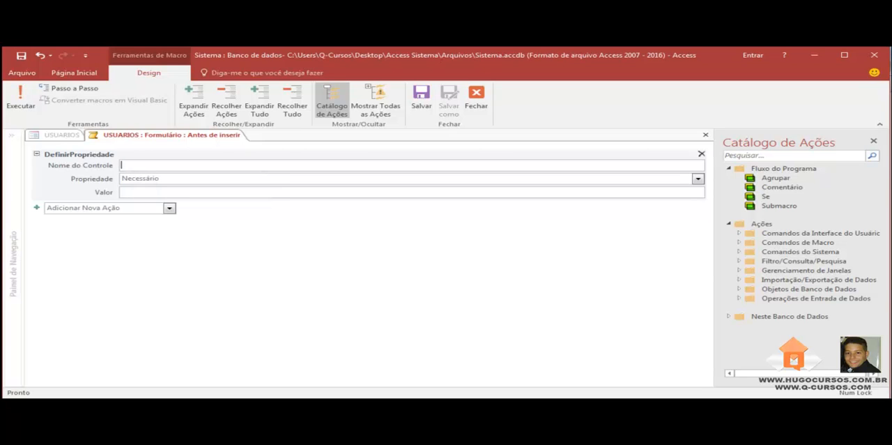
{"action": "right_click", "coordinate": [138, 136]}
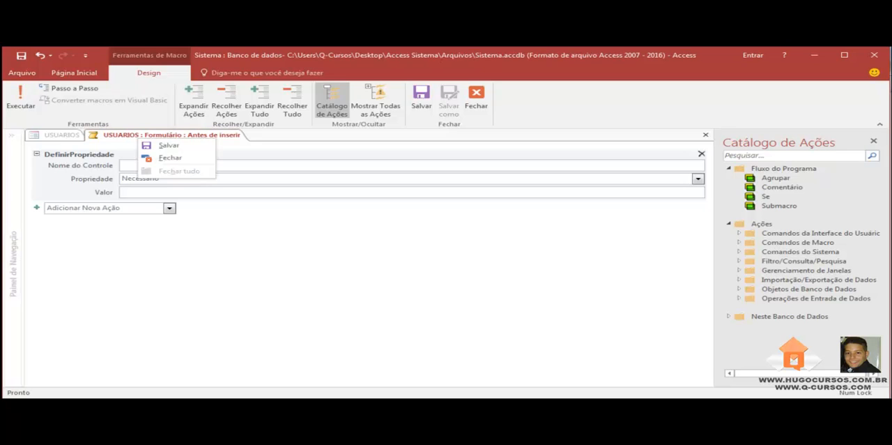
{"action": "left_click", "coordinate": [159, 158]}
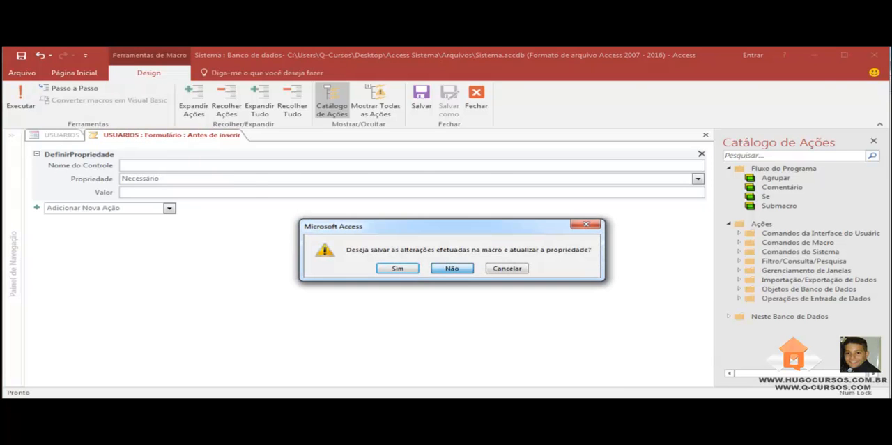
{"action": "left_click", "coordinate": [452, 268]}
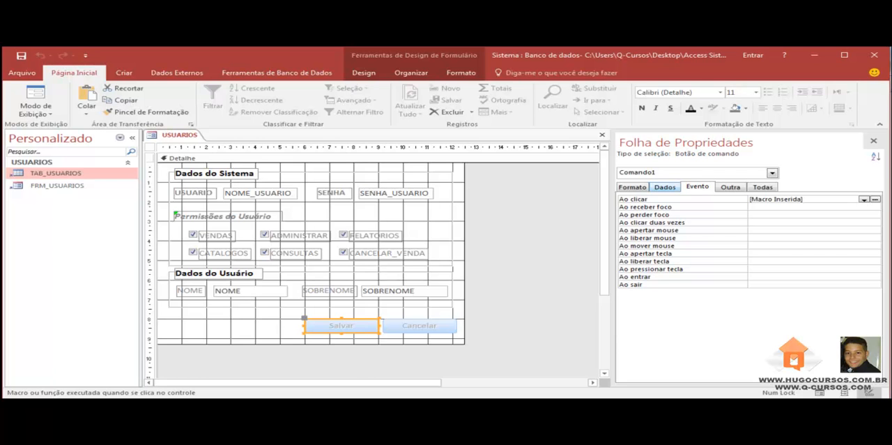
Set the Nome property of the Salvar button to "btn_salvar".
{"action": "left_click", "coordinate": [665, 187]}
{"action": "left_click", "coordinate": [633, 187]}
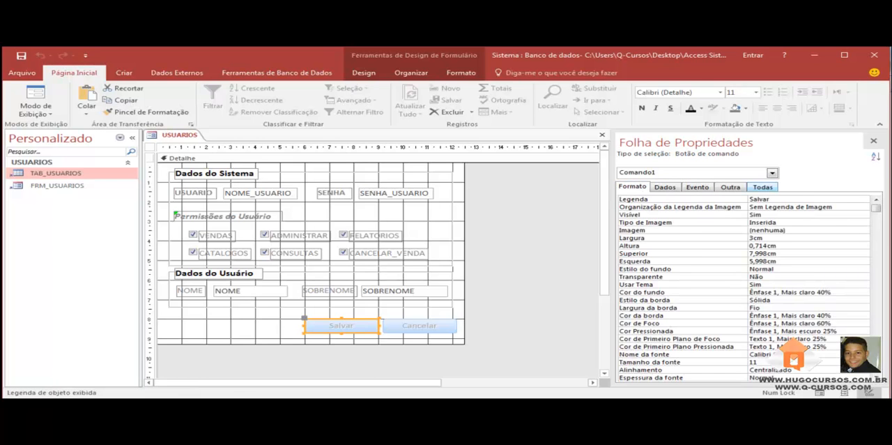
{"action": "left_click", "coordinate": [762, 187]}
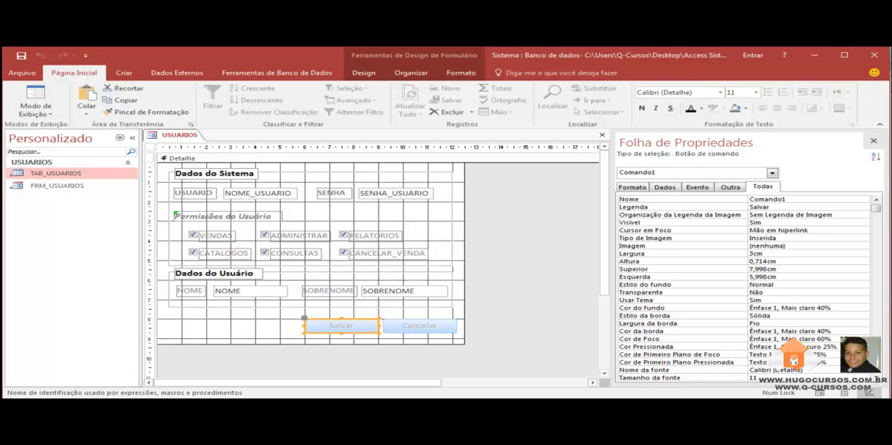
{"action": "left_click", "coordinate": [419, 325]}
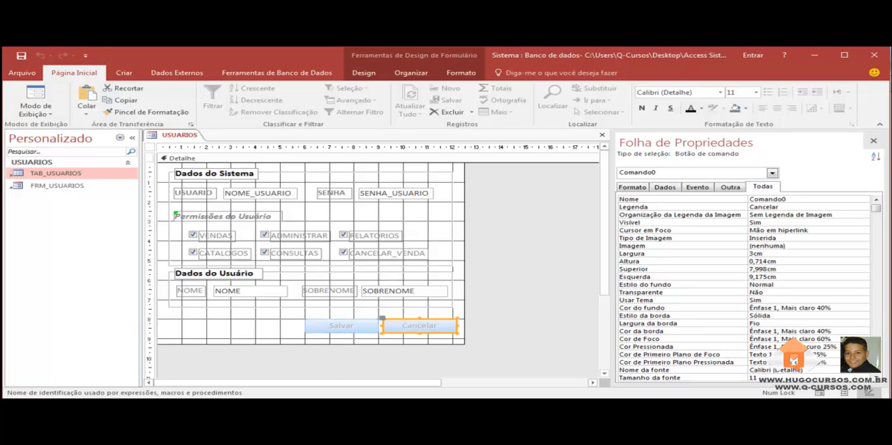
{"action": "left_click", "coordinate": [342, 325]}
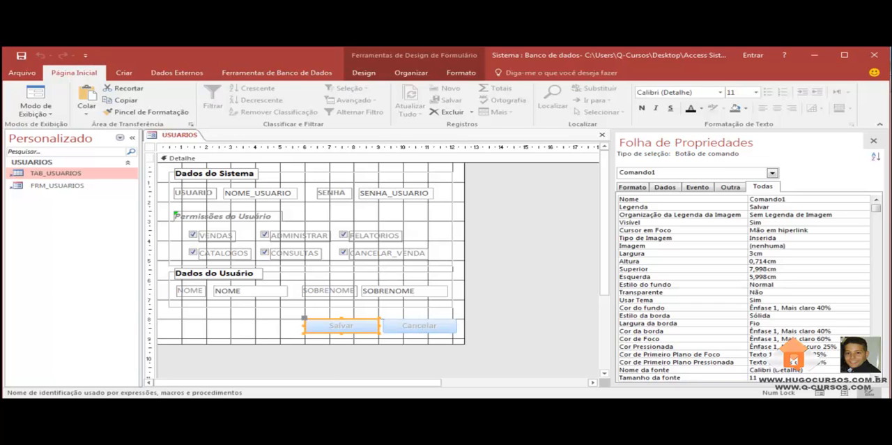
{"action": "double_click", "coordinate": [767, 200]}
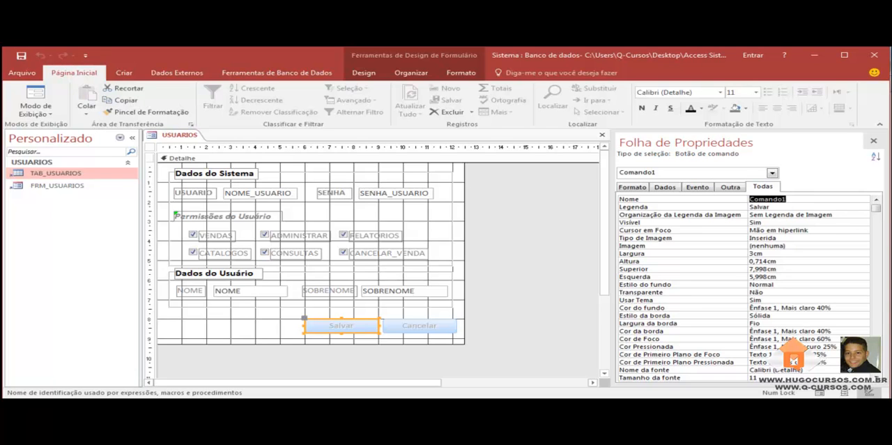
{"action": "type", "text": "btn_"}
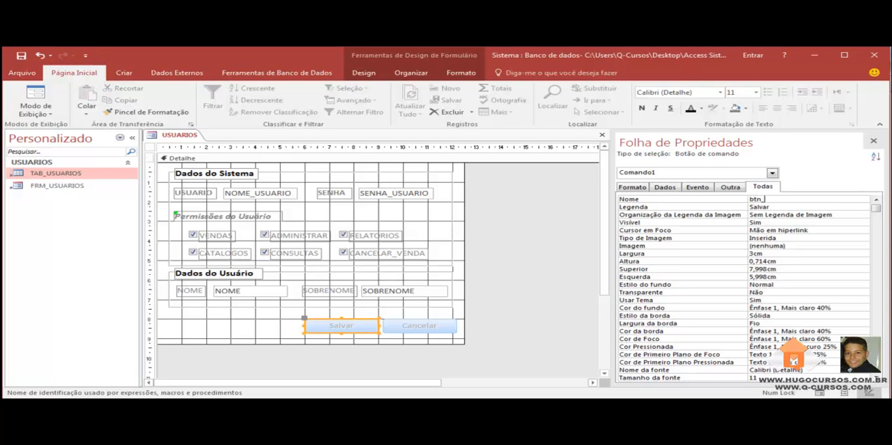
{"action": "type", "text": "salvar"}
Set the Nome property of the Cancelar button to "btn_cancelar" and check both buttons' properties.
{"action": "left_click", "coordinate": [420, 326]}
{"action": "double_click", "coordinate": [768, 200]}
{"action": "type", "text": "btn_cance"}
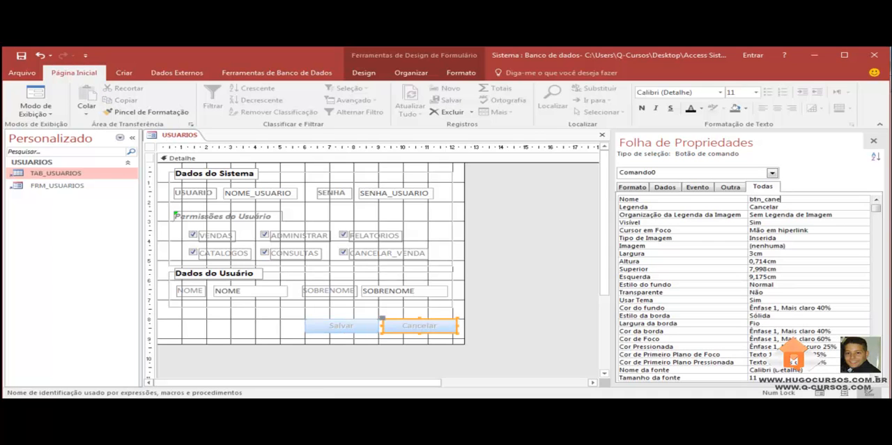
{"action": "type", "text": "lar"}
{"action": "key", "text": "Return"}
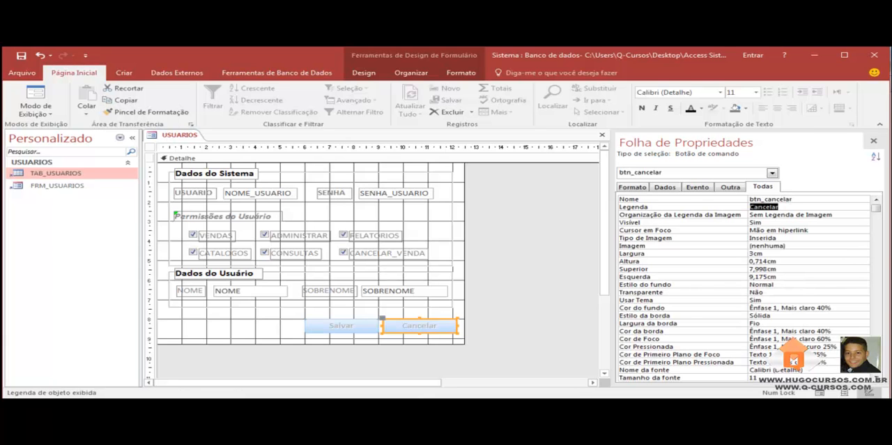
{"action": "left_click", "coordinate": [342, 326]}
{"action": "left_click", "coordinate": [419, 325]}
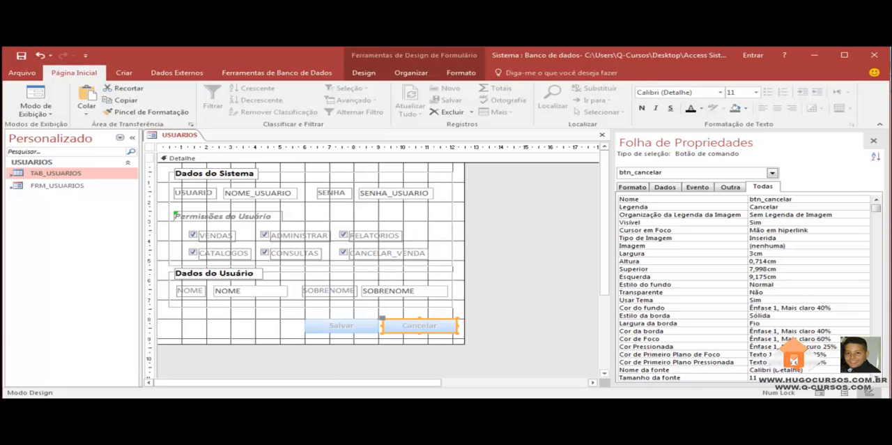
Create a macro for the form's Antes de inserir event and add a DefinirPropriedade action to it.
{"action": "left_click", "coordinate": [523, 293]}
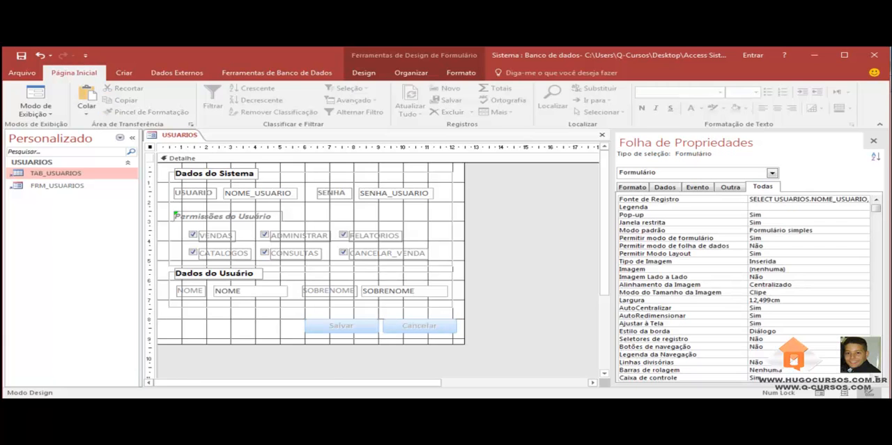
{"action": "left_click", "coordinate": [697, 187]}
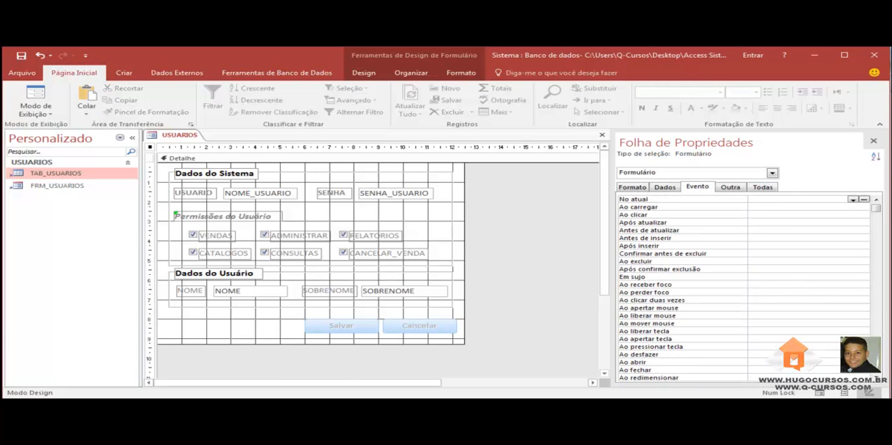
{"action": "left_click", "coordinate": [863, 237]}
{"action": "left_click", "coordinate": [864, 238]}
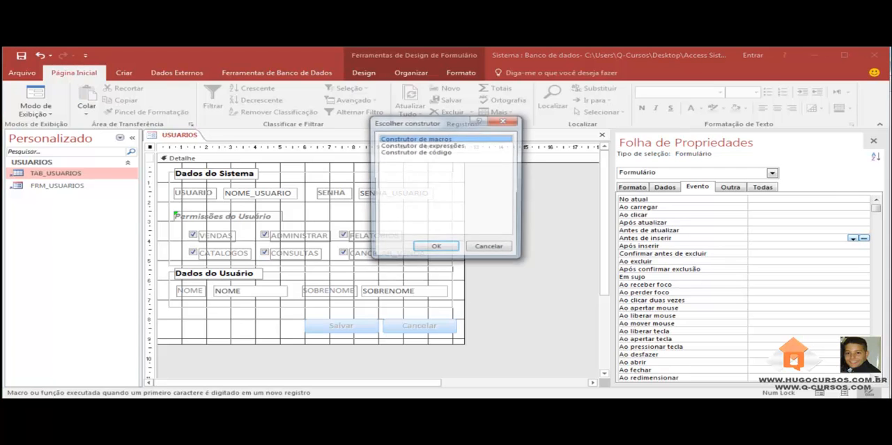
{"action": "key", "text": "Return"}
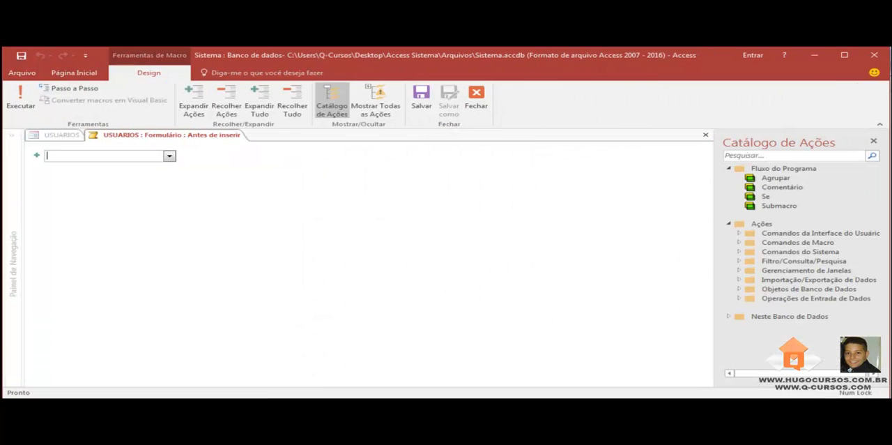
{"action": "left_click", "coordinate": [169, 157]}
{"action": "scroll", "coordinate": [140, 226], "scroll_direction": "down", "scroll_amount": 3}
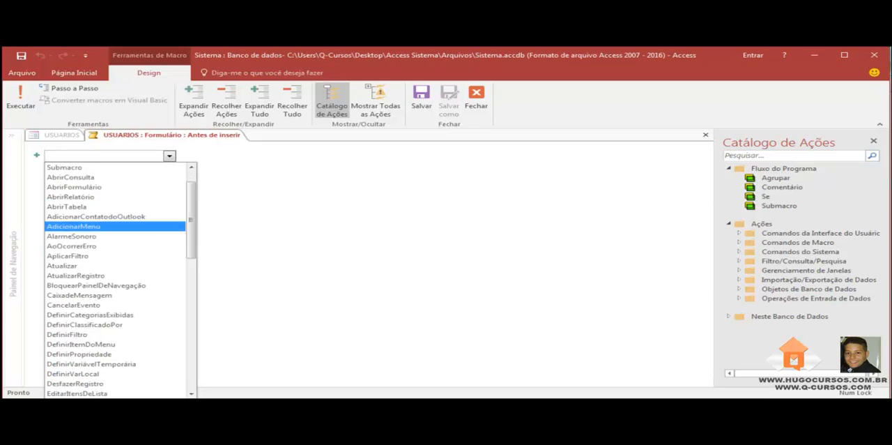
{"action": "left_click", "coordinate": [98, 295]}
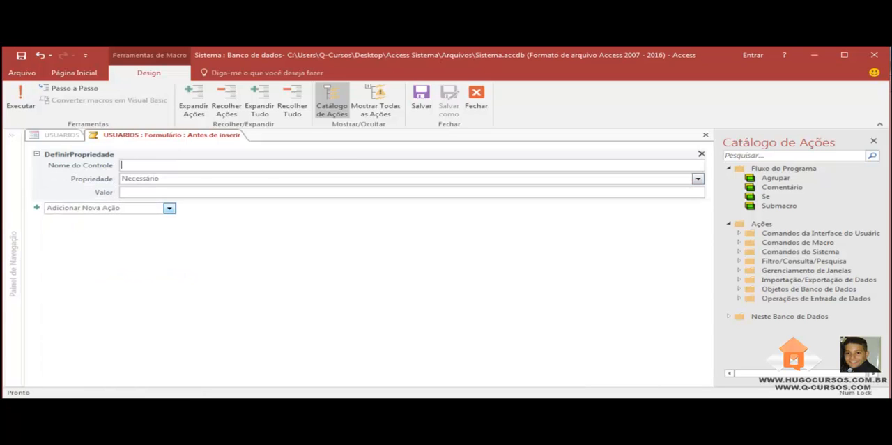
Set the DefinirPropriedade action to control btn_salvar, property Habilitado, value true.
{"action": "type", "text": "btn"}
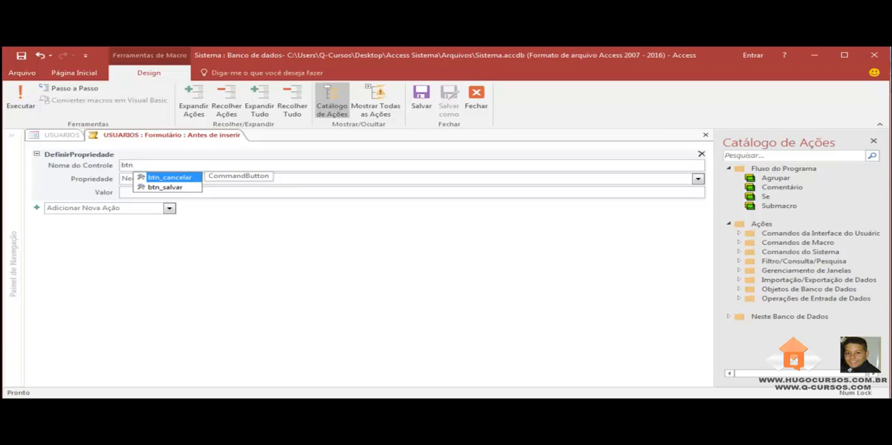
{"action": "key", "text": "Down"}
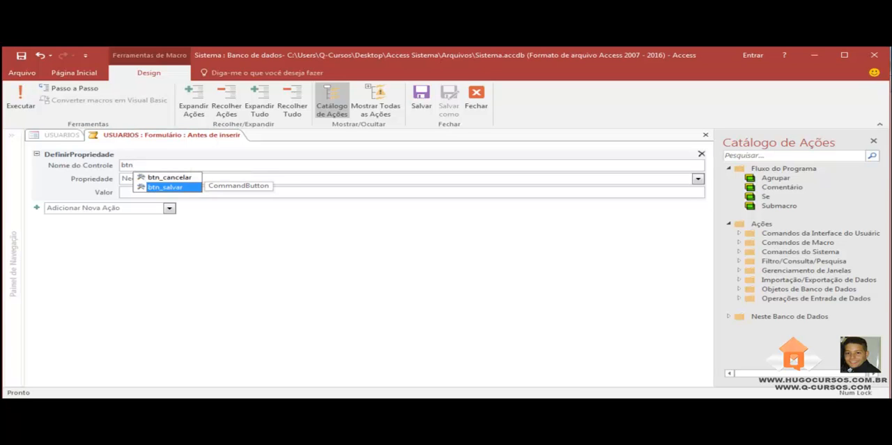
{"action": "key", "text": "Return"}
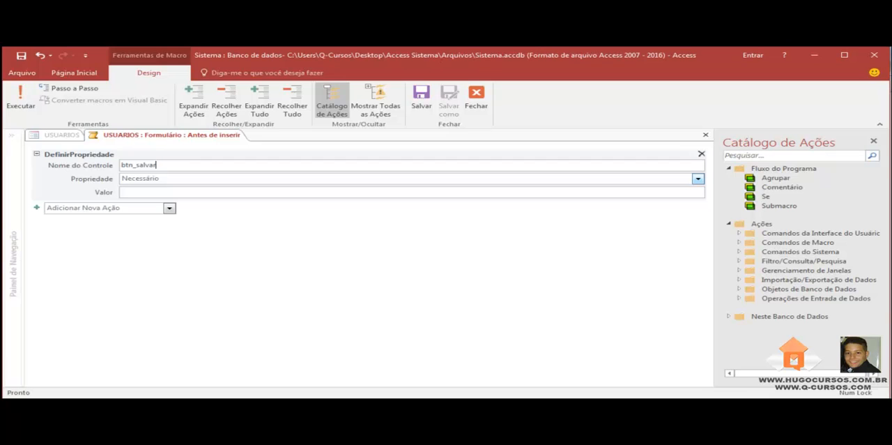
{"action": "left_click", "coordinate": [698, 179]}
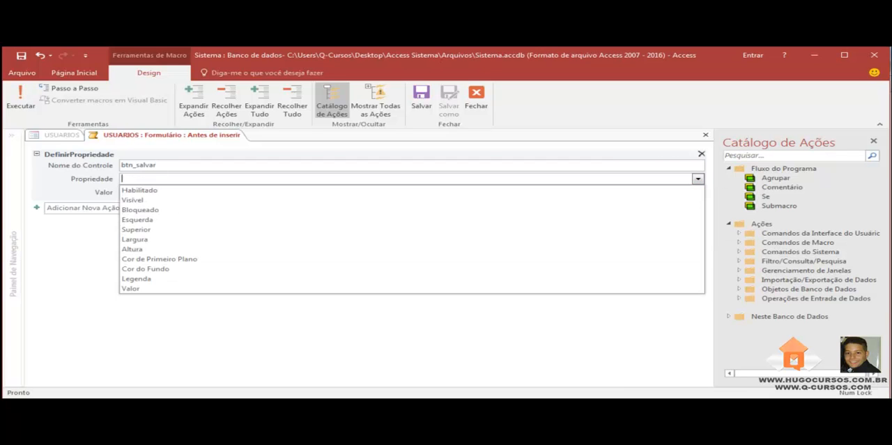
{"action": "left_click", "coordinate": [673, 190]}
{"action": "left_click", "coordinate": [122, 192]}
{"action": "type", "text": "true"}
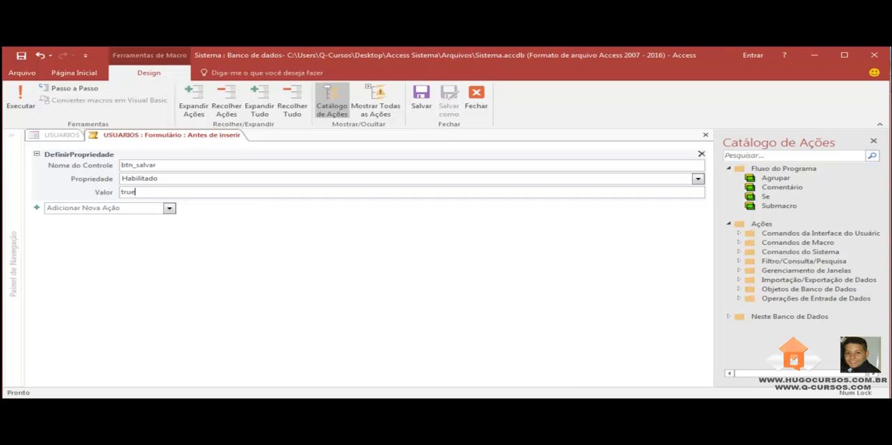
{"action": "left_click", "coordinate": [292, 272]}
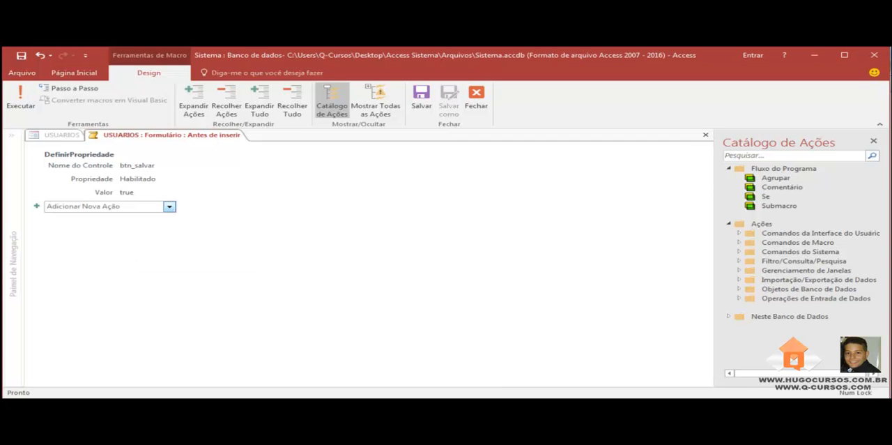
Add a second DefinirPropriedade action for btn_cancelar with property Habilitado and value true.
{"action": "left_click", "coordinate": [169, 206]}
{"action": "scroll", "coordinate": [115, 307], "scroll_direction": "down", "scroll_amount": 4}
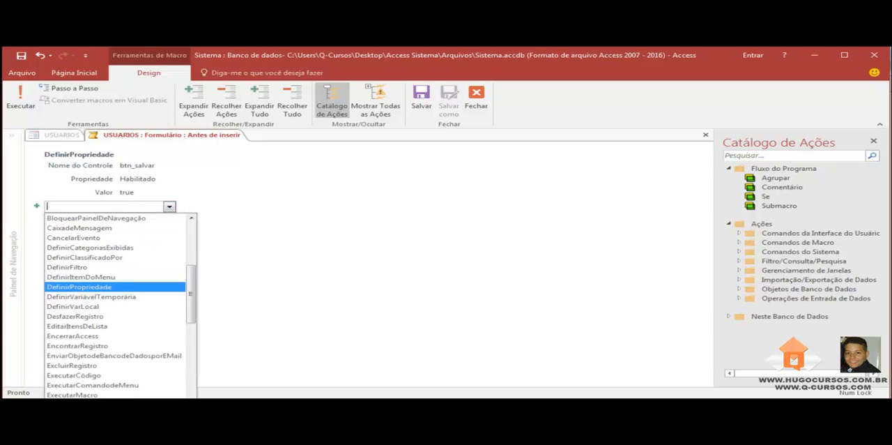
{"action": "left_click", "coordinate": [91, 287]}
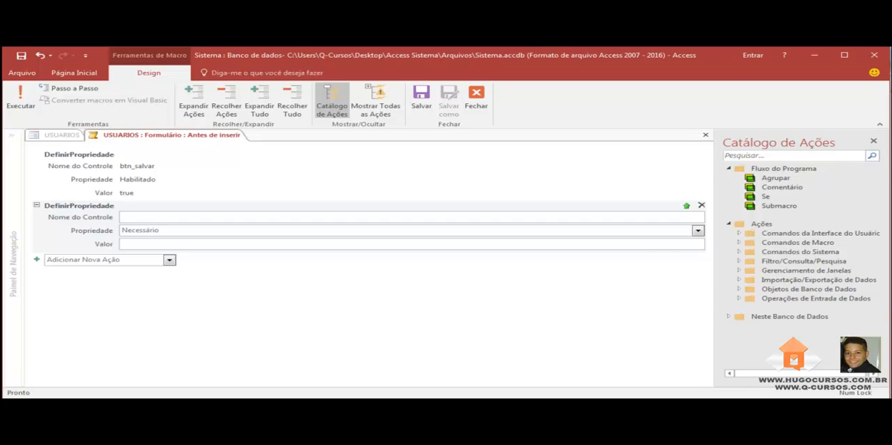
{"action": "type", "text": "btn"}
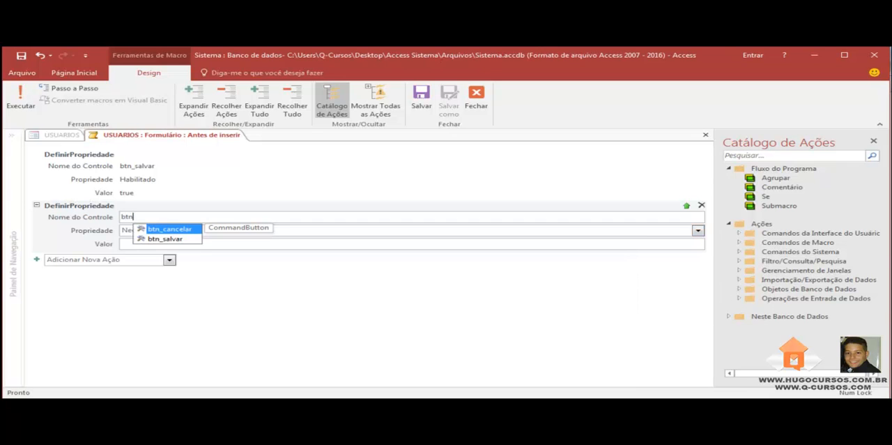
{"action": "key", "text": "Tab"}
{"action": "left_click", "coordinate": [698, 231]}
{"action": "left_click", "coordinate": [681, 241]}
{"action": "key", "text": "Tab"}
{"action": "type", "text": "true"}
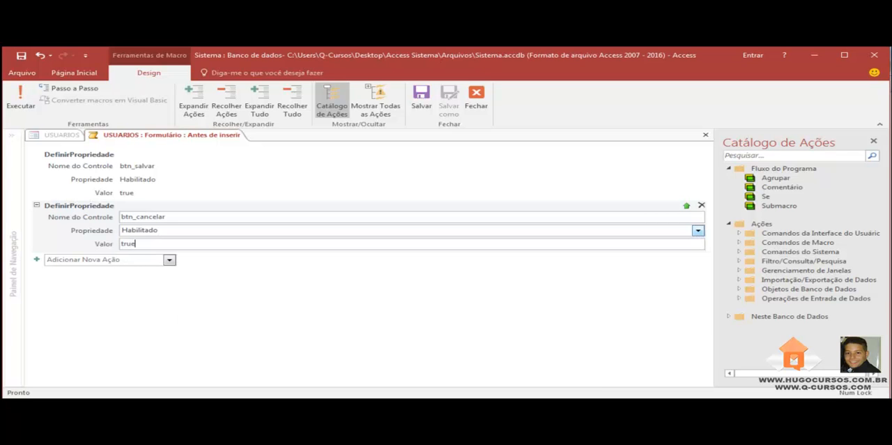
Save and close the Antes de inserir macro.
{"action": "left_click", "coordinate": [446, 307]}
{"action": "right_click", "coordinate": [107, 133]}
{"action": "left_click", "coordinate": [138, 139]}
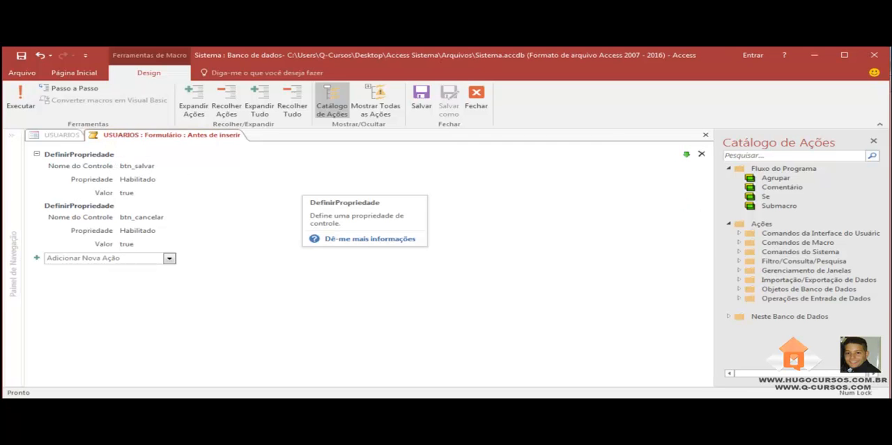
{"action": "right_click", "coordinate": [179, 134]}
{"action": "left_click", "coordinate": [212, 154]}
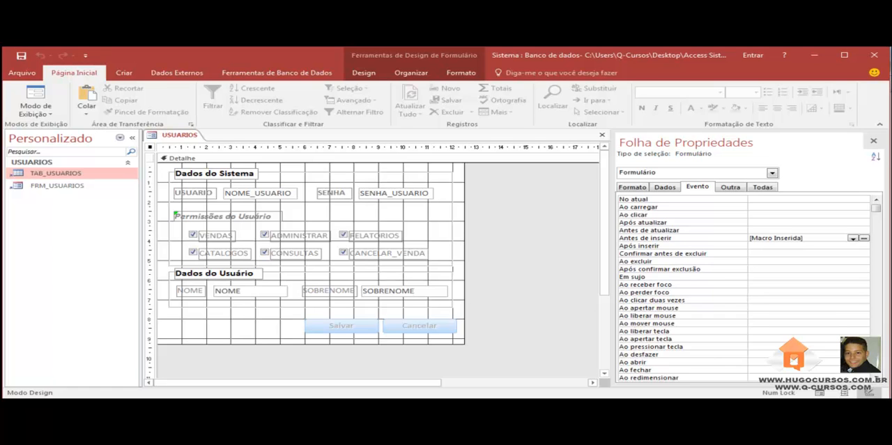
Create a macro for the form's Ao abrir event and add an IrParaRegistro action to it.
{"action": "left_click", "coordinate": [787, 362]}
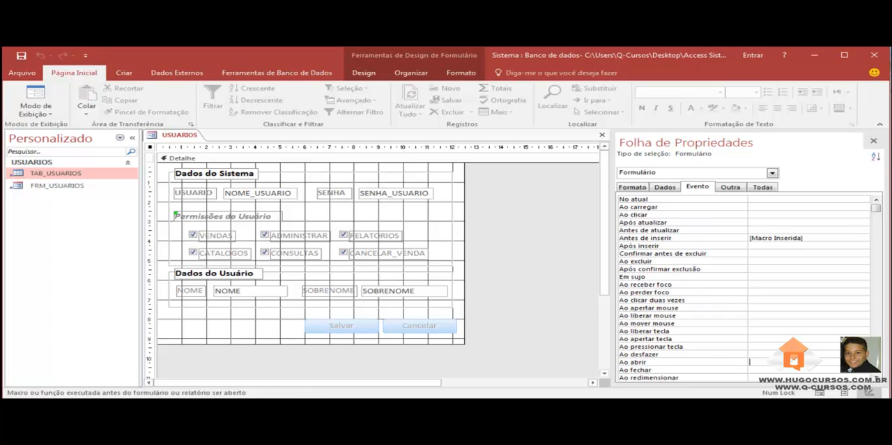
{"action": "left_click", "coordinate": [864, 362]}
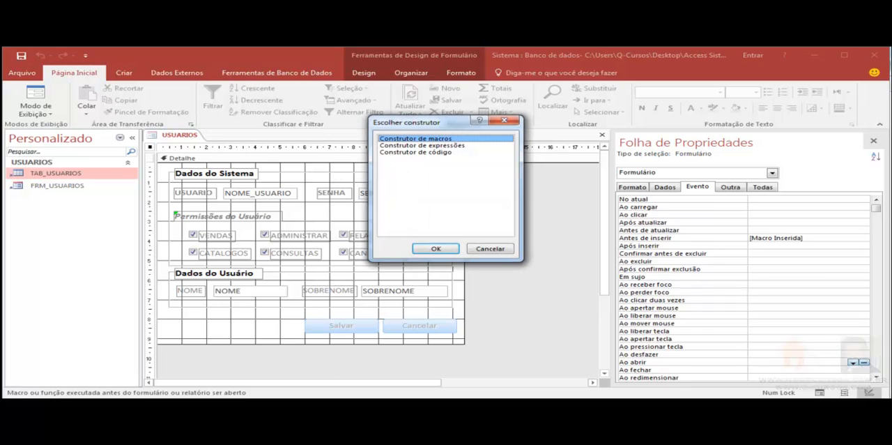
{"action": "left_click", "coordinate": [436, 248]}
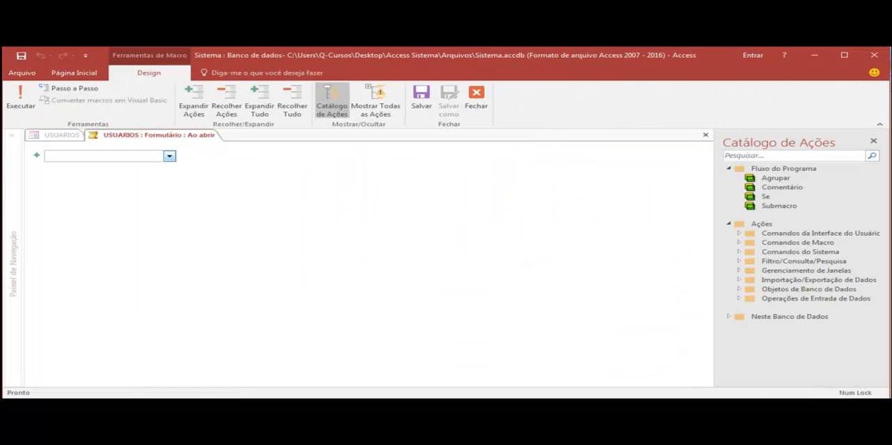
{"action": "left_click", "coordinate": [169, 156]}
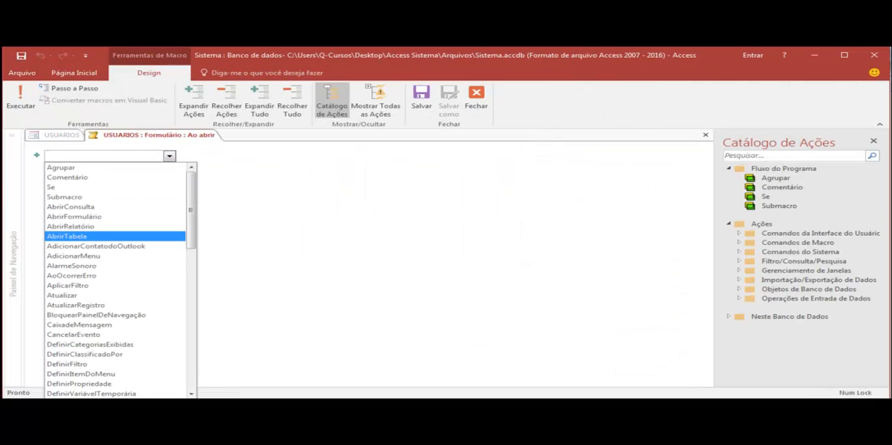
{"action": "scroll", "coordinate": [115, 251], "scroll_direction": "down", "scroll_amount": 15}
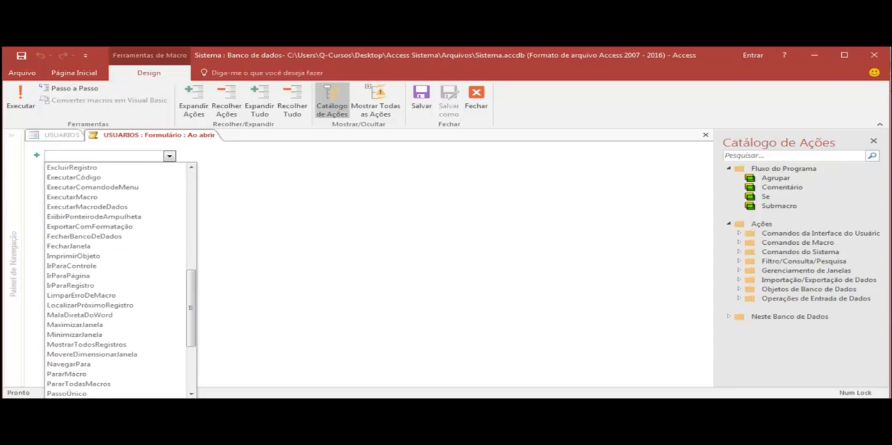
{"action": "scroll", "coordinate": [115, 251], "scroll_direction": "up", "scroll_amount": 2}
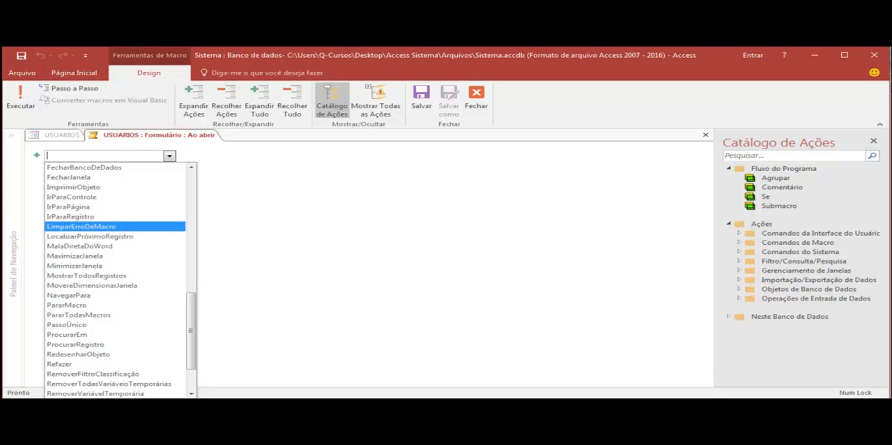
{"action": "left_click", "coordinate": [69, 216]}
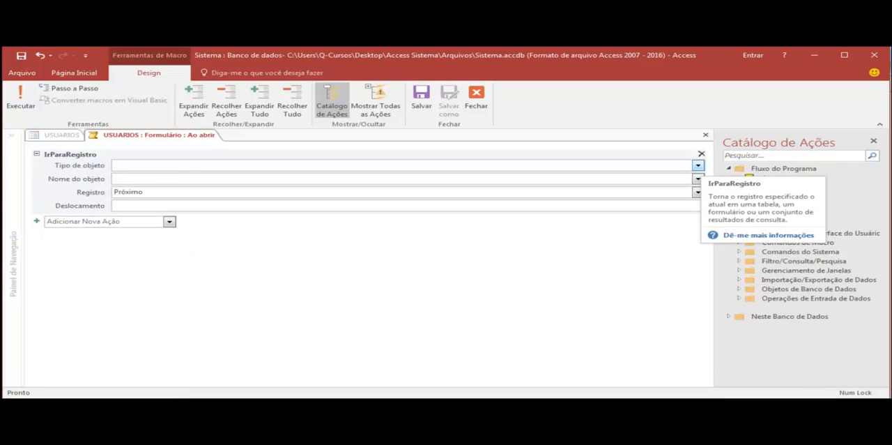
Configure the IrParaRegistro action with object type Formulário, object name USUARIOS and record Novo.
{"action": "left_click", "coordinate": [697, 165]}
{"action": "left_click", "coordinate": [133, 206]}
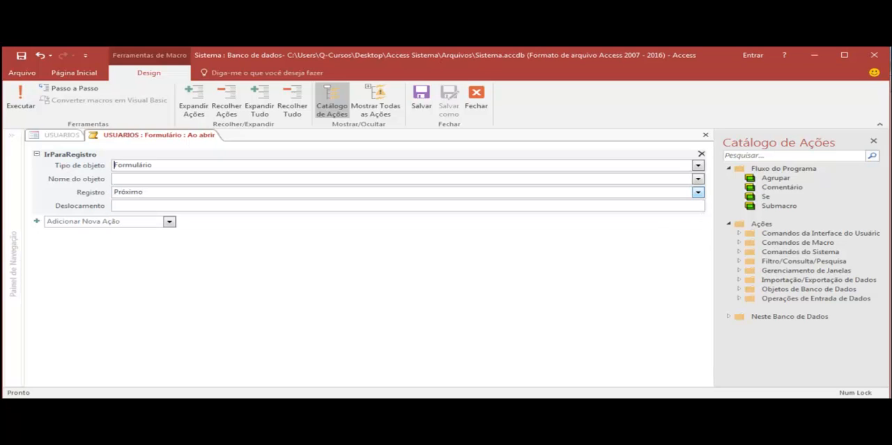
{"action": "left_click", "coordinate": [697, 179]}
{"action": "left_click", "coordinate": [697, 190]}
{"action": "left_click", "coordinate": [698, 193]}
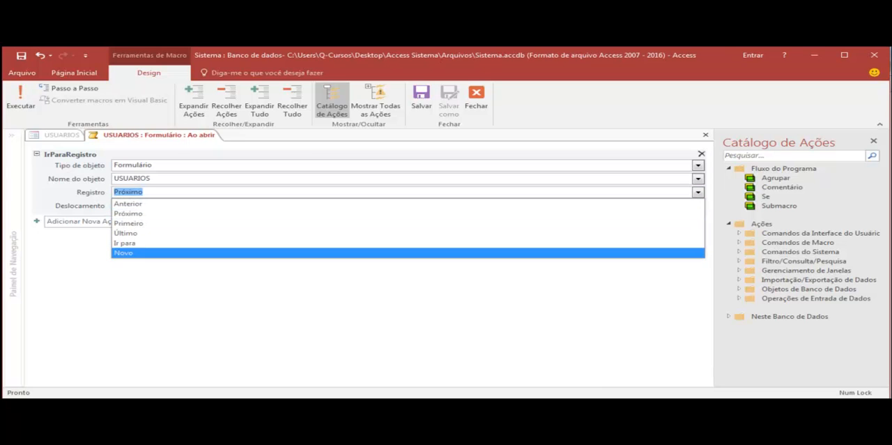
{"action": "left_click", "coordinate": [690, 253]}
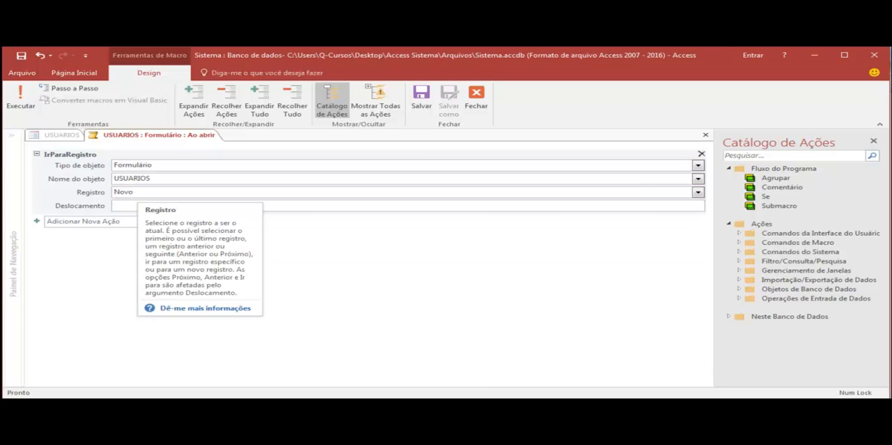
Save and close the Ao abrir macro.
{"action": "right_click", "coordinate": [165, 136]}
{"action": "left_click", "coordinate": [196, 144]}
{"action": "right_click", "coordinate": [167, 136]}
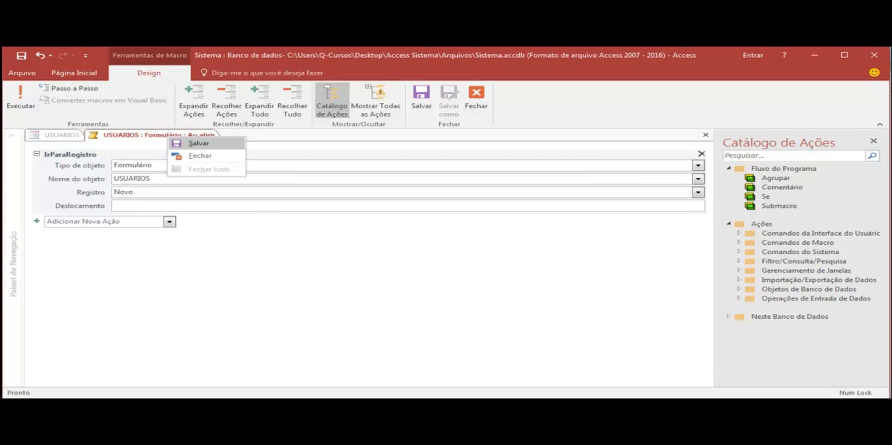
{"action": "left_click", "coordinate": [198, 156]}
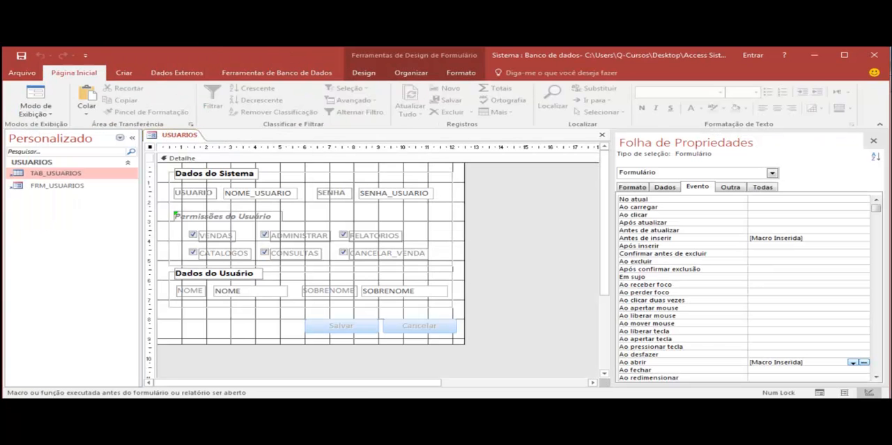
Test the buttons in Form view by entering sample text in the USUARIO field, and clear the field.
{"action": "right_click", "coordinate": [177, 136]}
{"action": "left_click", "coordinate": [228, 185]}
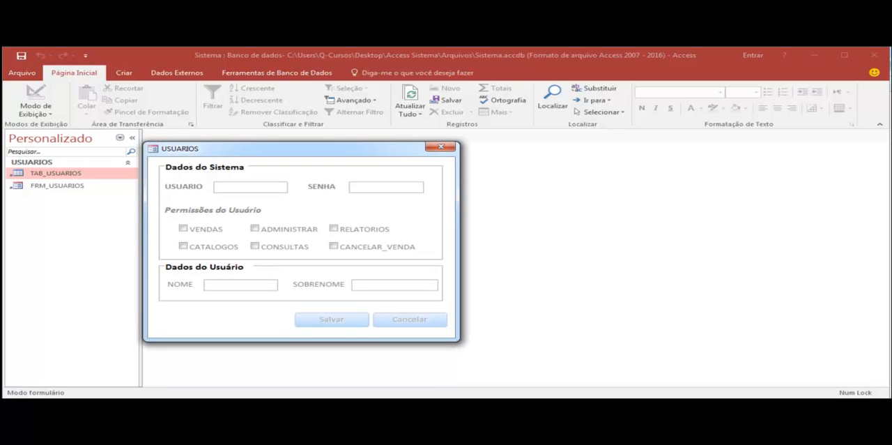
{"action": "type", "text": "f"}
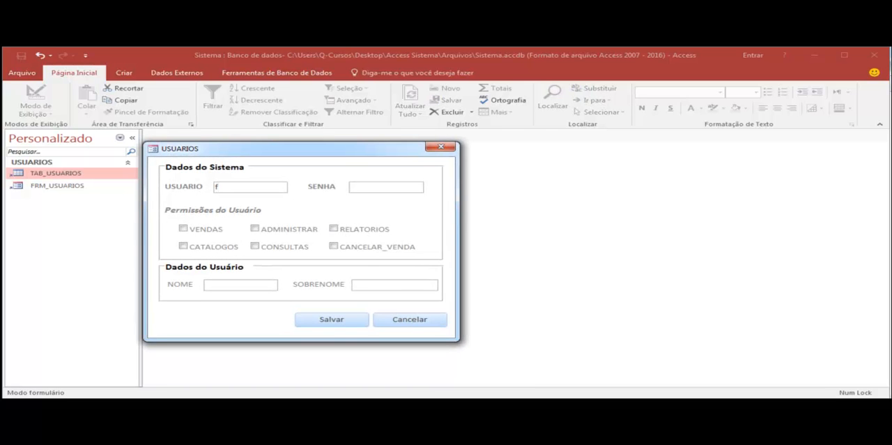
{"action": "type", "text": "fsdf"}
{"action": "right_click", "coordinate": [386, 149]}
{"action": "key", "text": "Escape"}
{"action": "key", "text": "BackSpace"}
{"action": "key", "text": "BackSpace"}
{"action": "key", "text": "BackSpace"}
{"action": "key", "text": "BackSpace"}
{"action": "key", "text": "BackSpace"}
{"action": "right_click", "coordinate": [336, 149]}
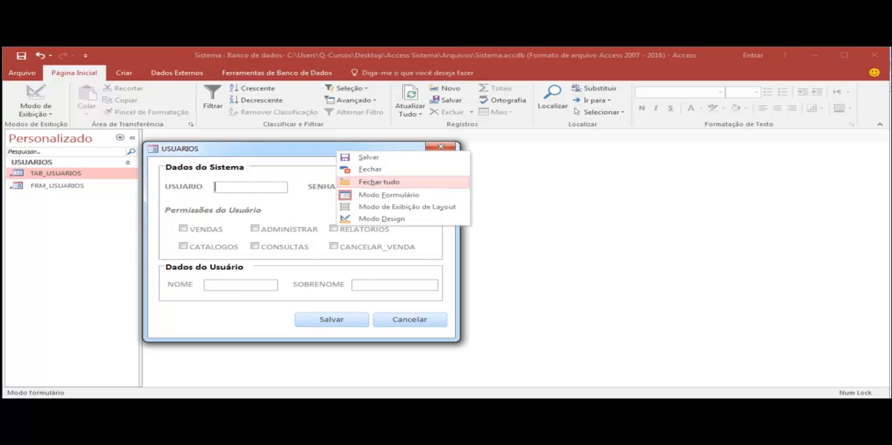
{"action": "left_click", "coordinate": [380, 218]}
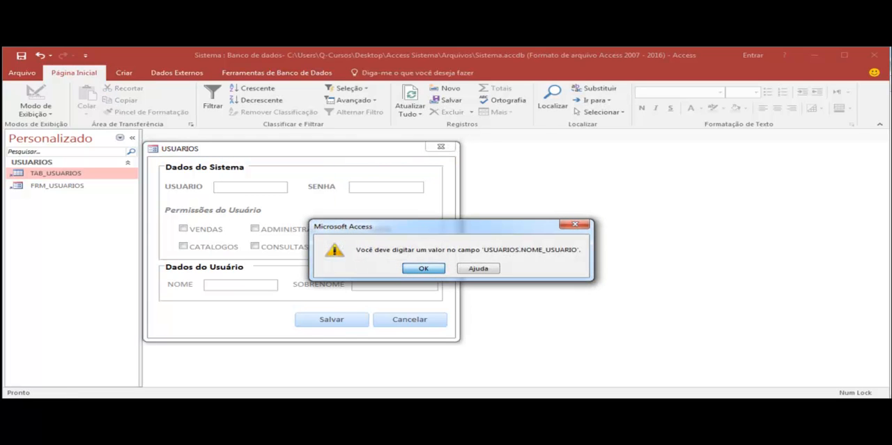
{"action": "key", "text": "Return"}
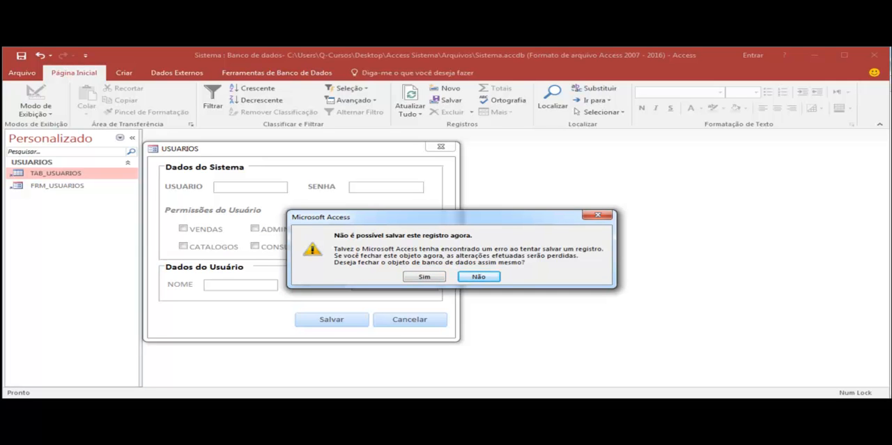
{"action": "key", "text": "Return"}
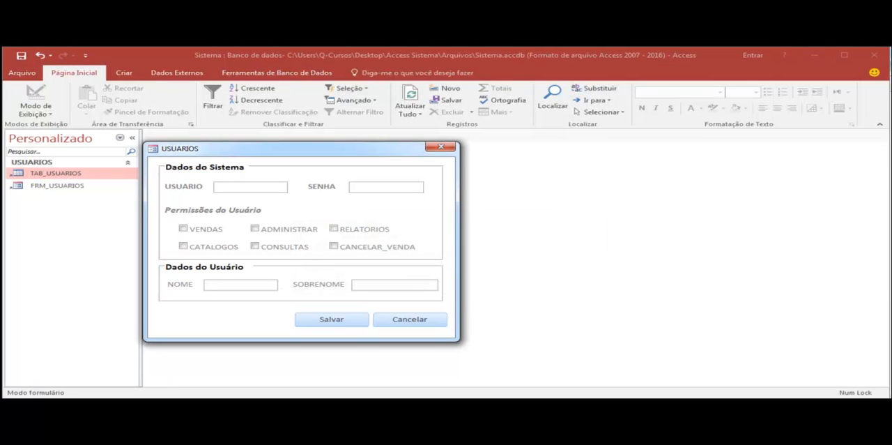
Return the USUARIOS form to Design view, discarding the incomplete record.
{"action": "right_click", "coordinate": [270, 152]}
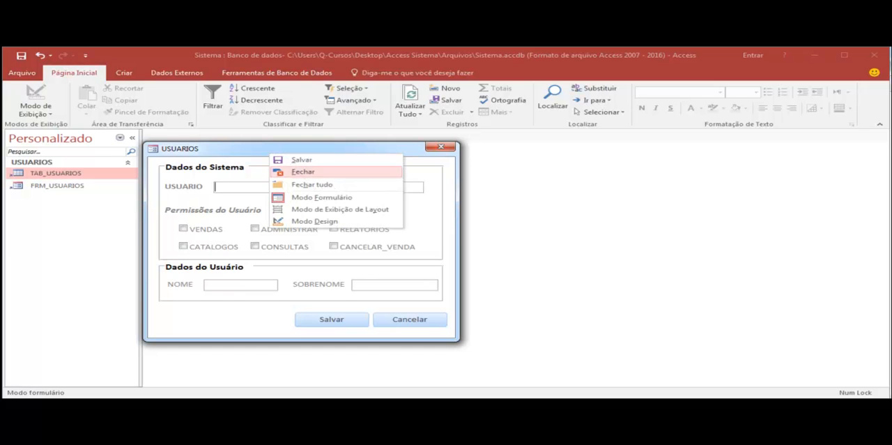
{"action": "left_click", "coordinate": [299, 222]}
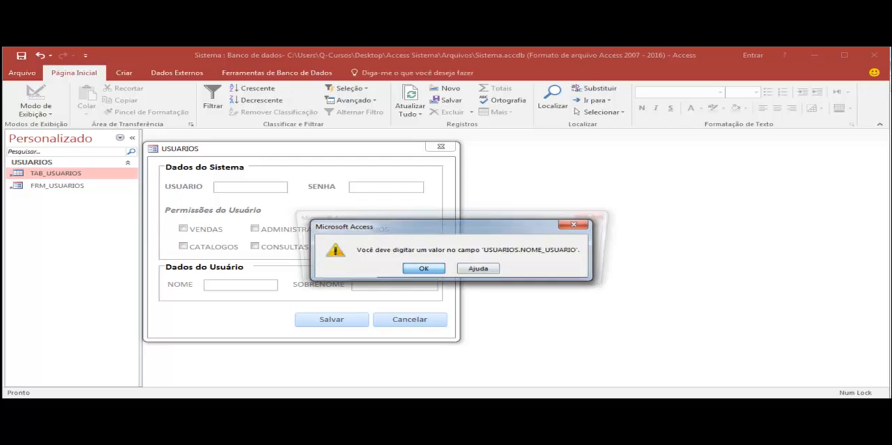
{"action": "key", "text": "Return"}
{"action": "key", "text": "Return"}
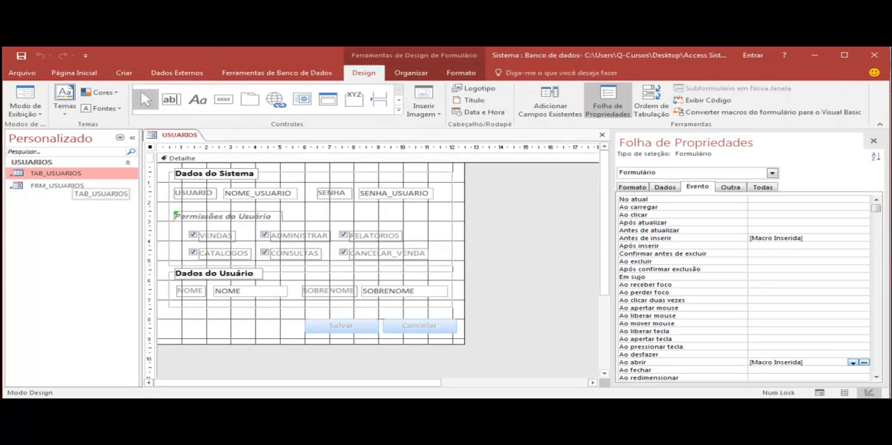
Check the records stored in the TAB_USUARIOS table and go back to the USUARIOS form.
{"action": "double_click", "coordinate": [67, 175]}
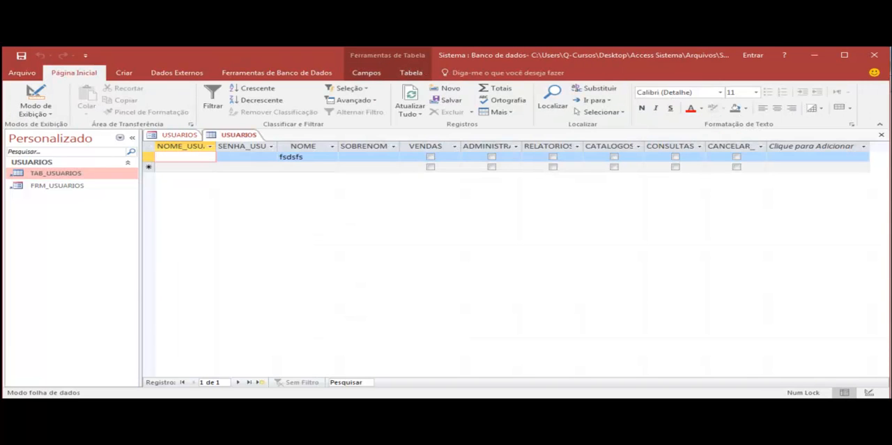
{"action": "right_click", "coordinate": [69, 185]}
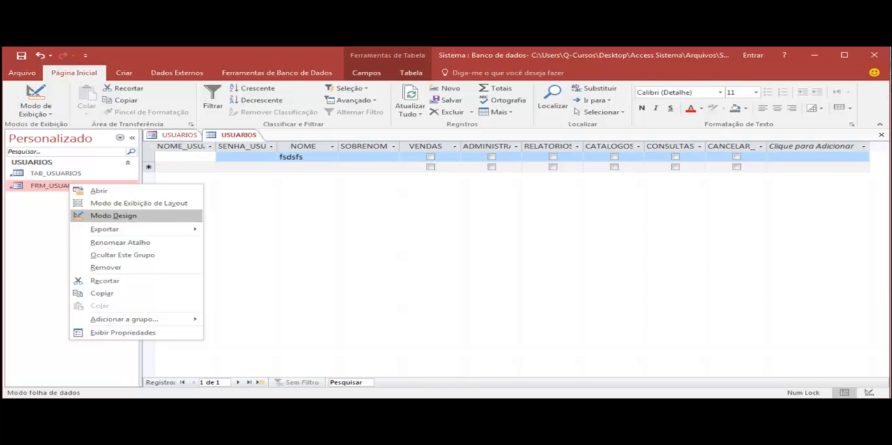
{"action": "left_click", "coordinate": [179, 135]}
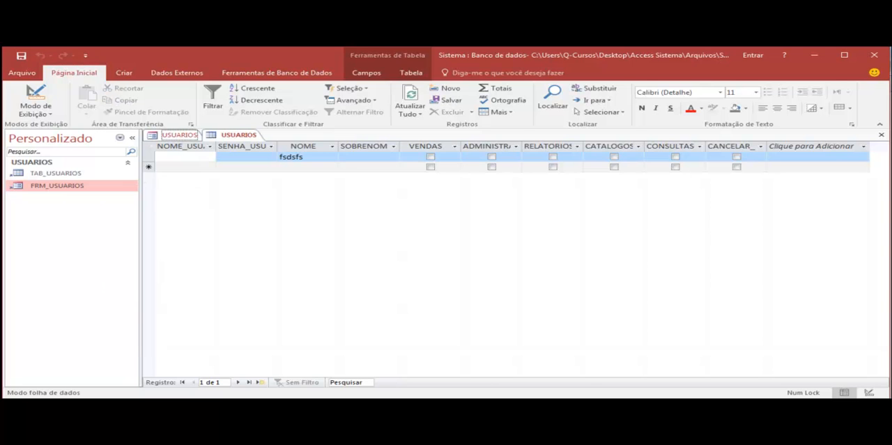
Show the USUARIOS form in Form view and enter "sfda" in the USUARIO field to test the buttons again.
{"action": "right_click", "coordinate": [179, 135]}
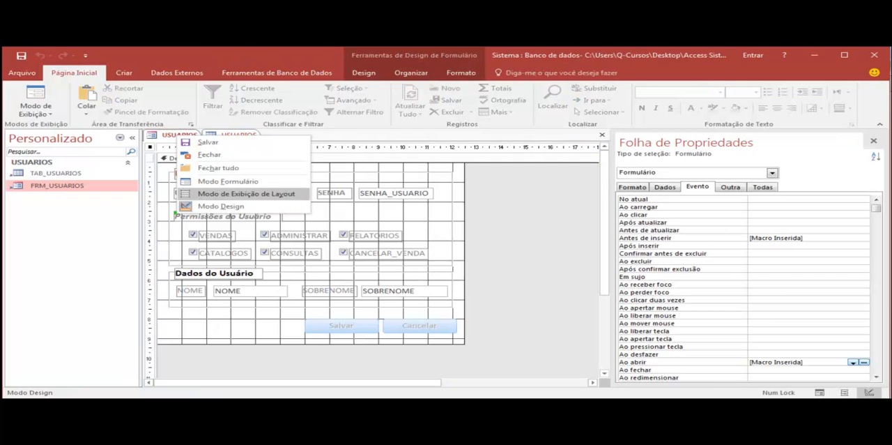
{"action": "left_click", "coordinate": [228, 181]}
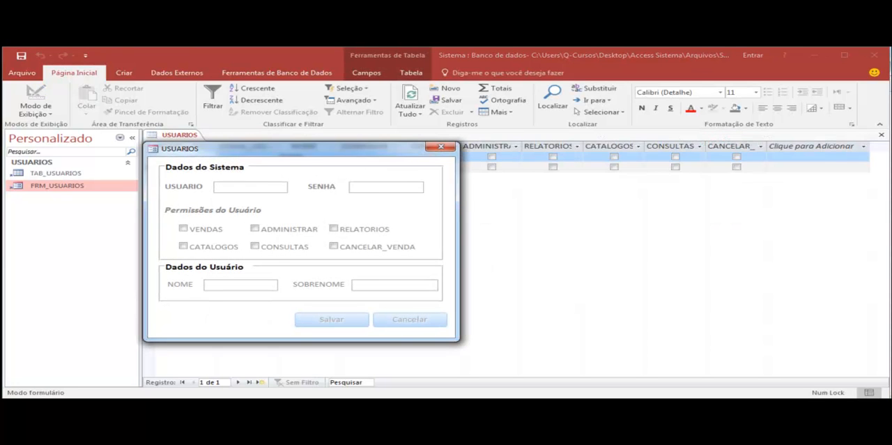
{"action": "type", "text": "sfda"}
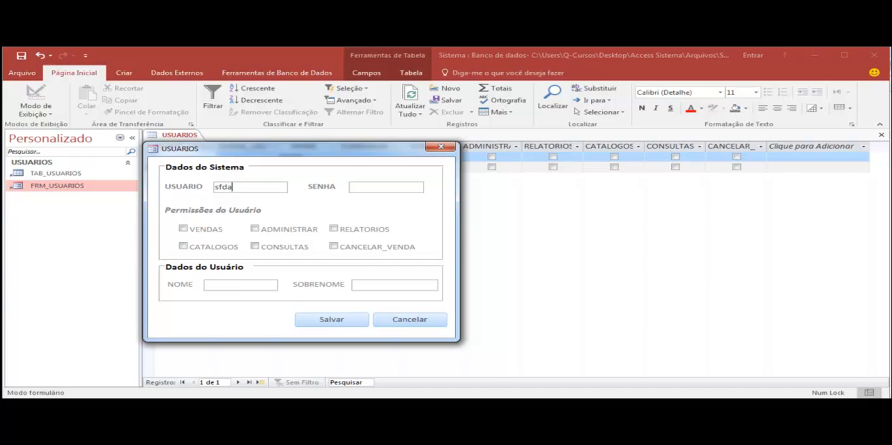